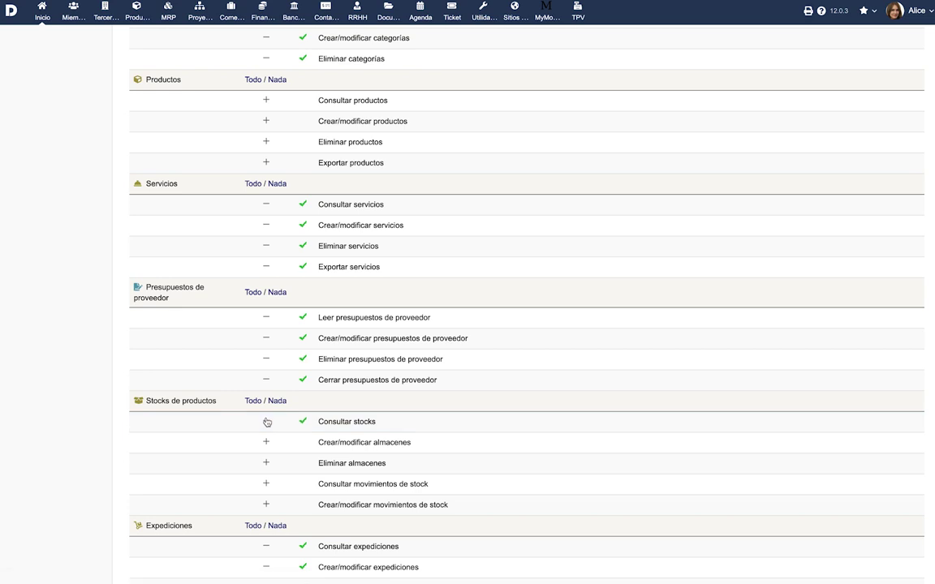
Grant the user all permissions for the Stocks de productos module, including creating and modifying warehouses.
left_click(266, 444)
left_click(253, 401)
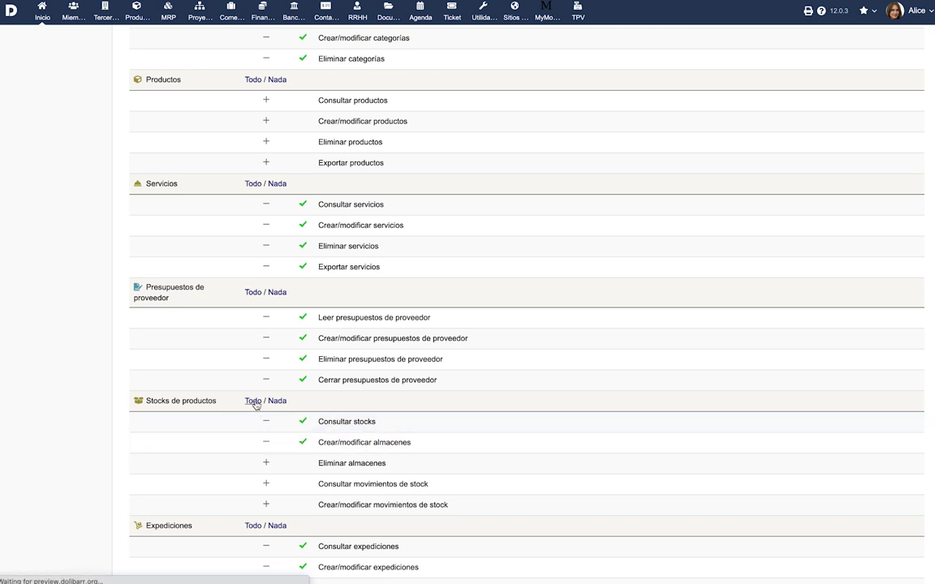
left_click(250, 233)
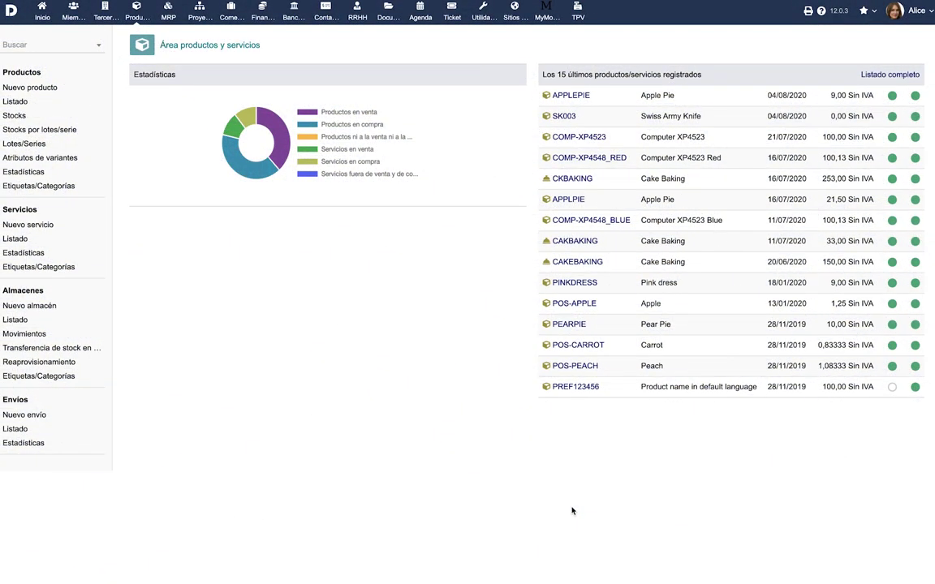
View the product stock by lot/serial and the list of lots/series.
left_click(52, 132)
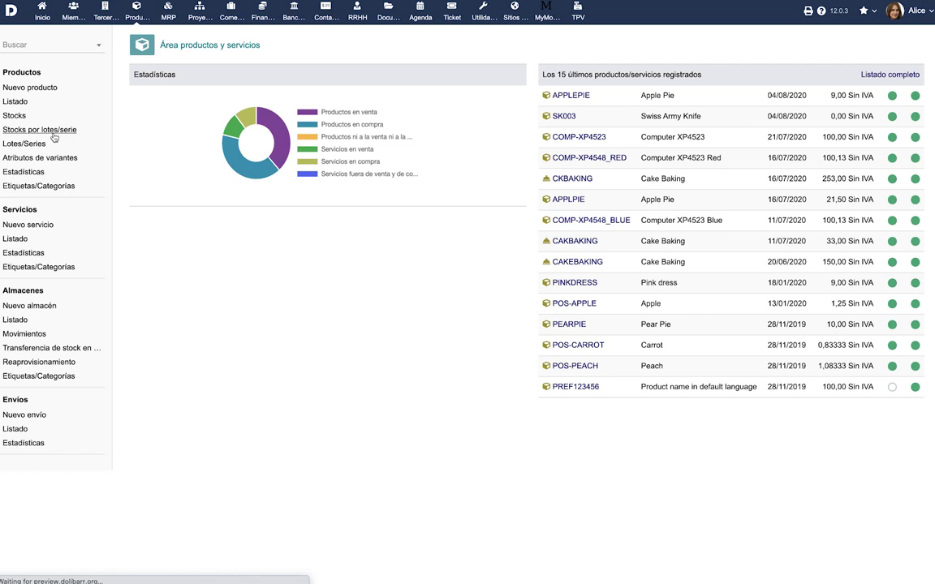
left_click(30, 145)
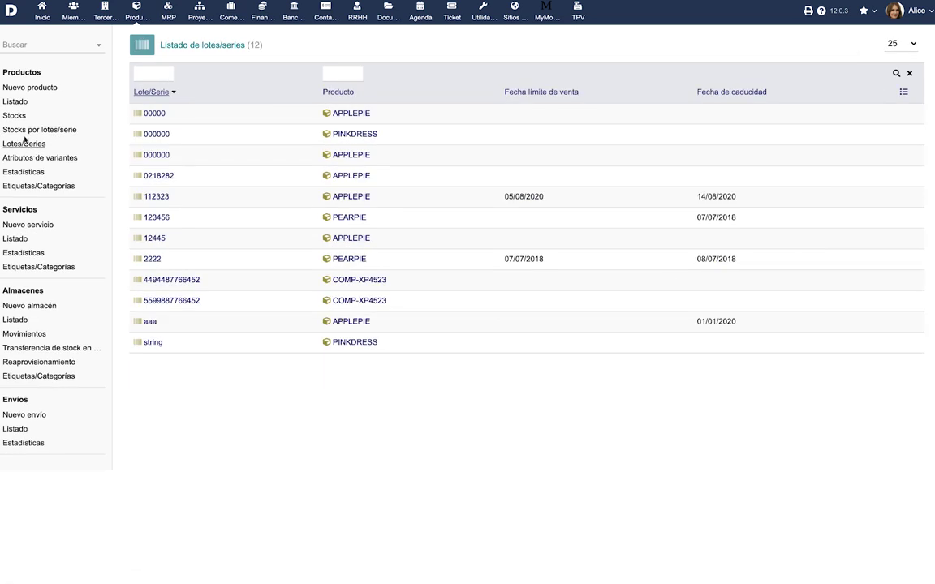
Filter the product stock list to show only products with insufficient stock.
left_click(17, 116)
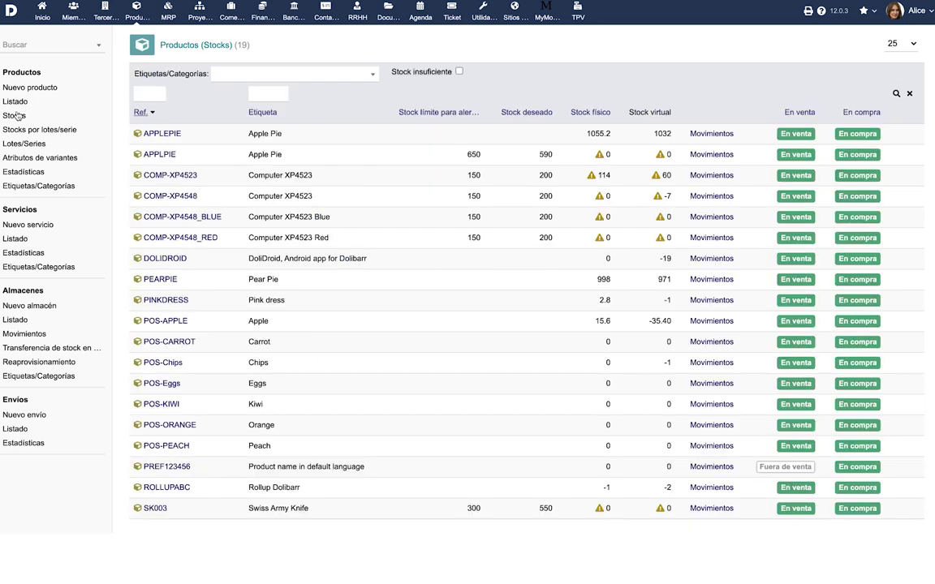
left_click(459, 71)
left_click(896, 94)
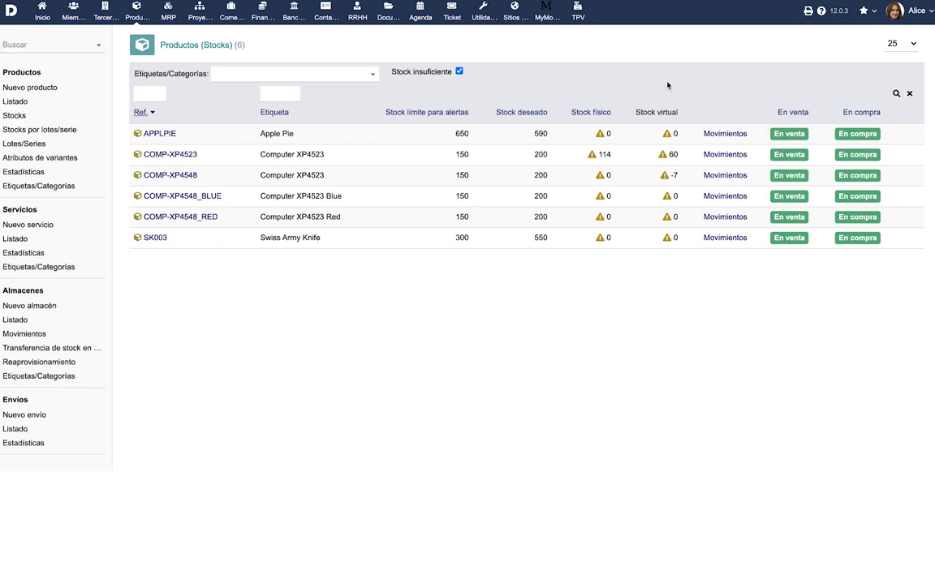
Fill in a new warehouse with reference WR0001, short name Norte, parent WAREHOUSEPARIS and description "Almacén en el norte".
left_click(28, 307)
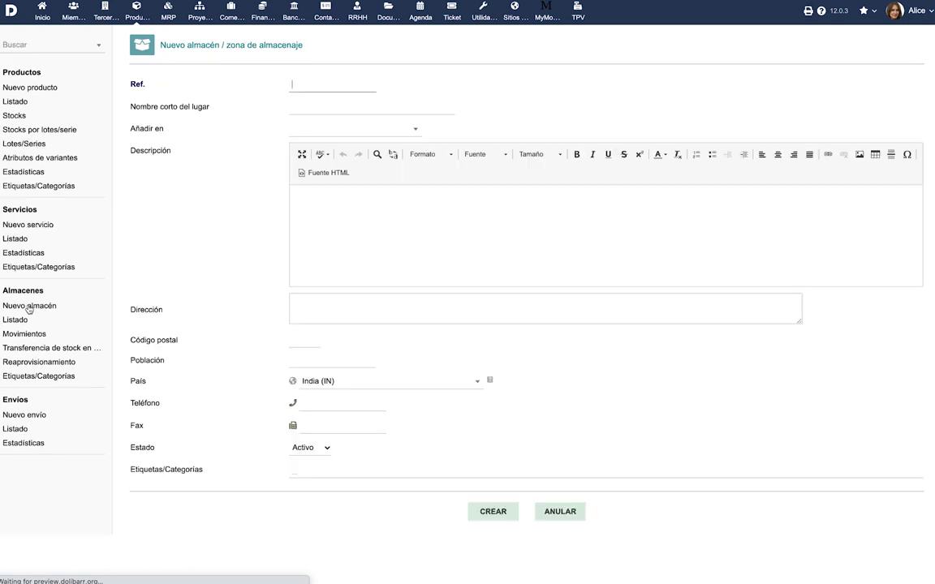
type("WR0001")
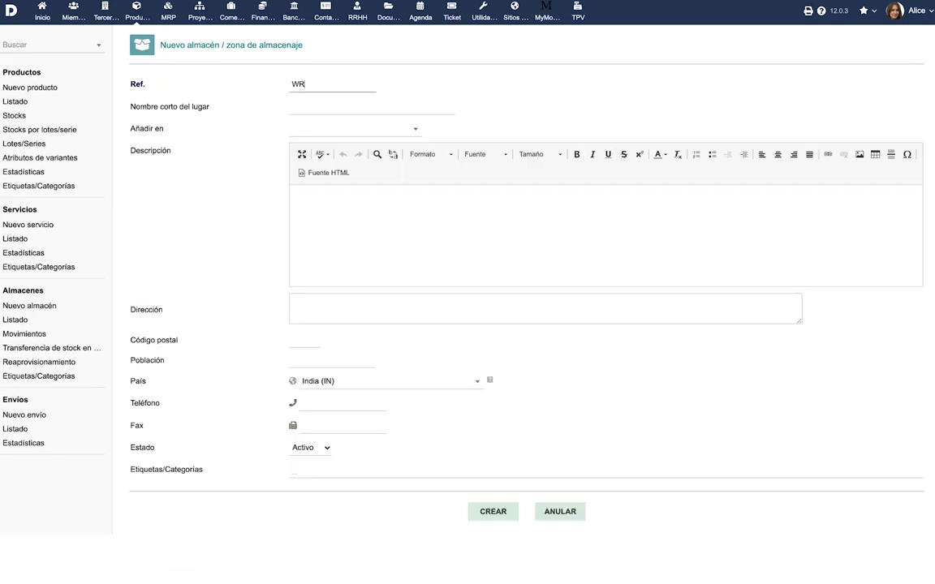
left_click(313, 104)
type("Norte")
left_click(357, 128)
left_click(359, 317)
left_click(376, 234)
type("Almacén en el norte")
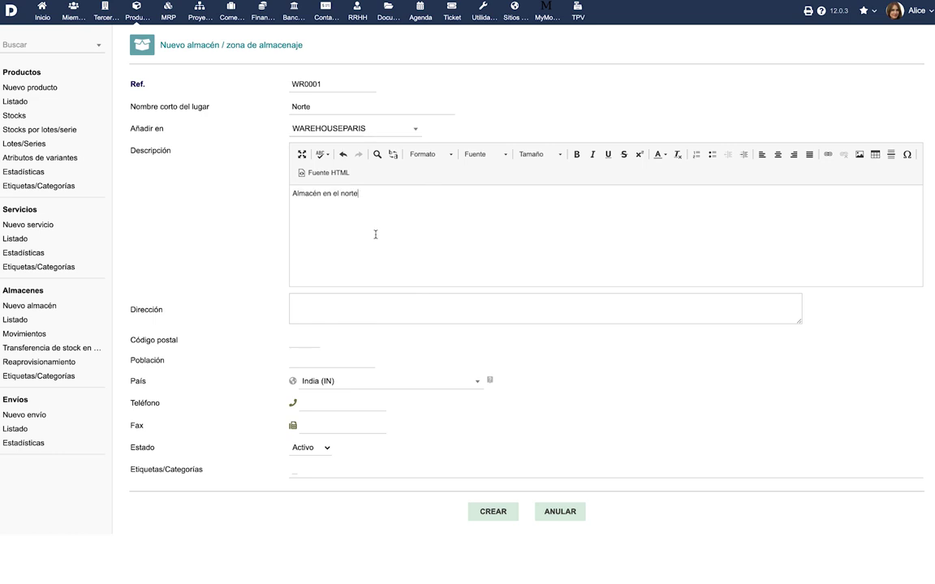
Set the warehouse's location to 08869 Raritan (New Jersey - Estados Unidos) and create the warehouse.
left_click(305, 342)
type("08869")
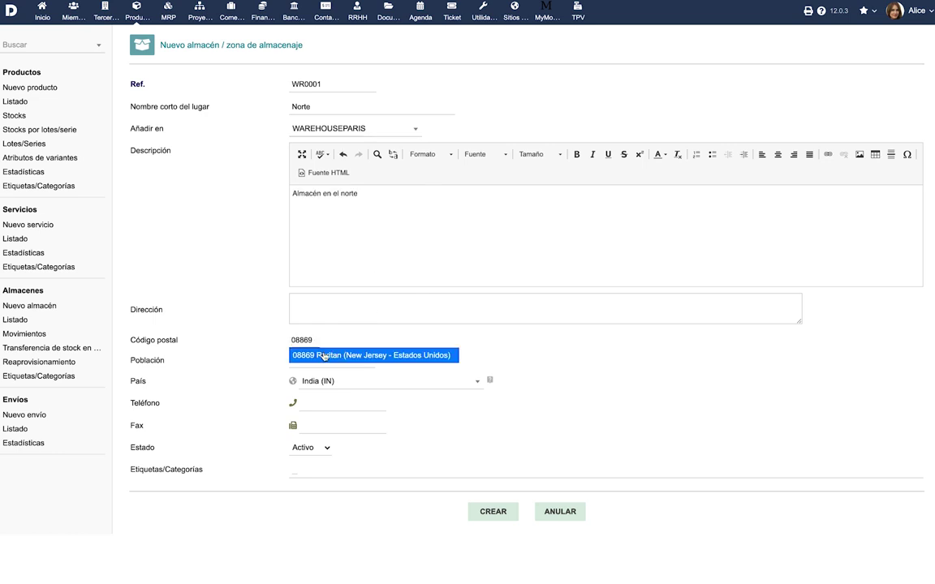
left_click(371, 352)
left_click(494, 513)
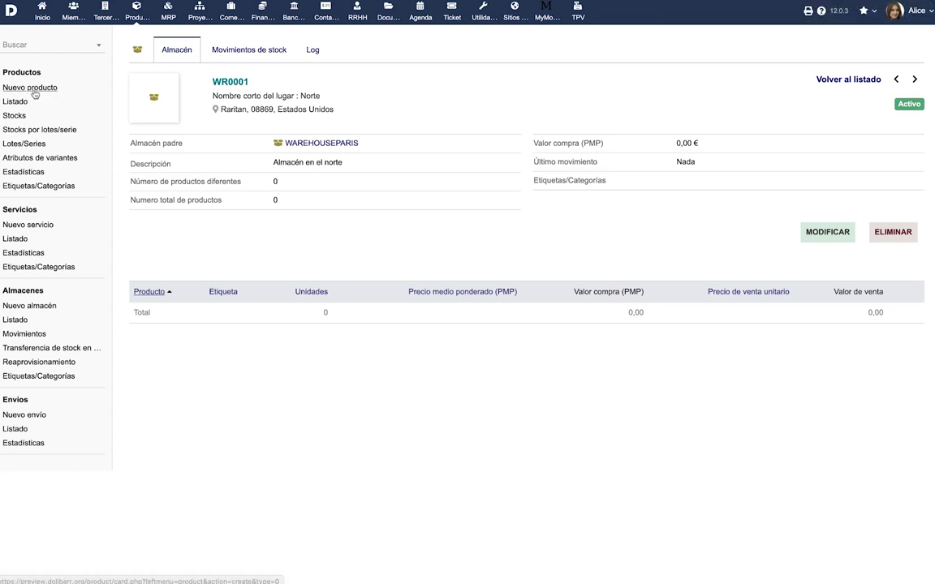
Fill in a new product with reference CP001, label and description Ordenador, and lot/serial numbering required.
left_click(72, 89)
type("CP001")
left_click(343, 110)
type("Ordenador")
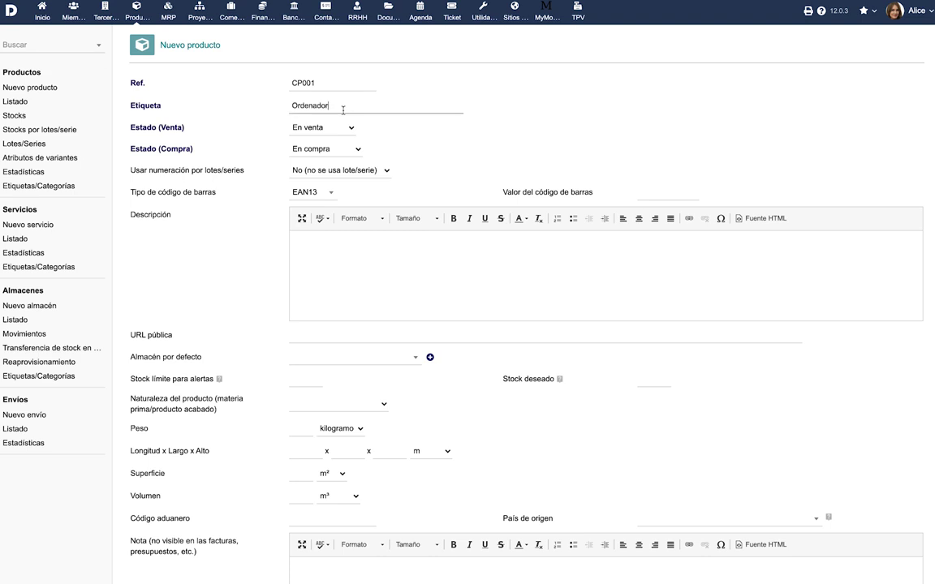
left_click(341, 170)
left_click(333, 180)
left_click(363, 267)
type("Ordenador")
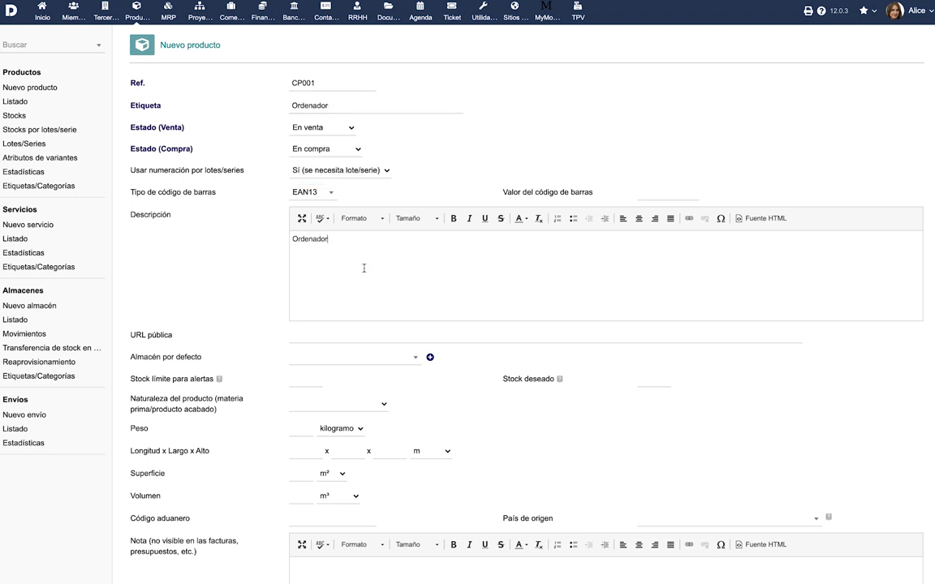
Set the new product's default warehouse to WAREHOUSEPARIS >> WR0001.
scroll(364, 268, "down", 1)
scroll(364, 268, "down", 1)
left_click(365, 278)
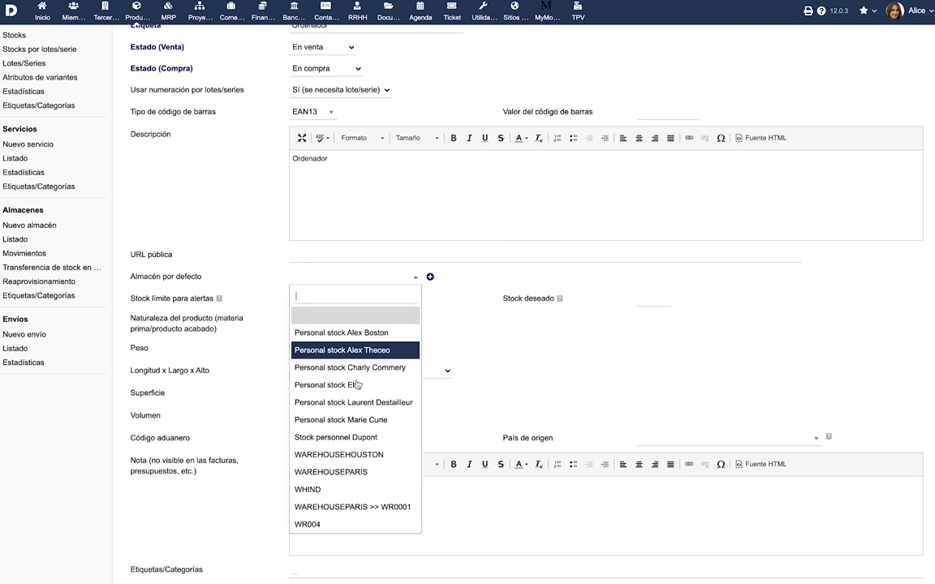
left_click(356, 507)
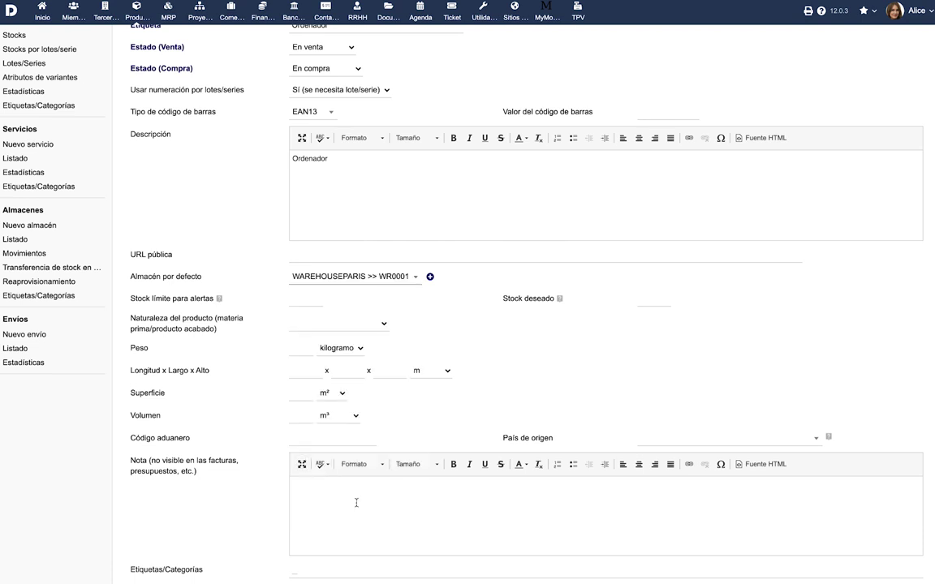
Set the stock alert limit to 300 and the desired stock to 550, and create the product.
left_click(299, 297)
type("300")
left_click(647, 299)
type("550")
scroll(542, 382, "down", 3)
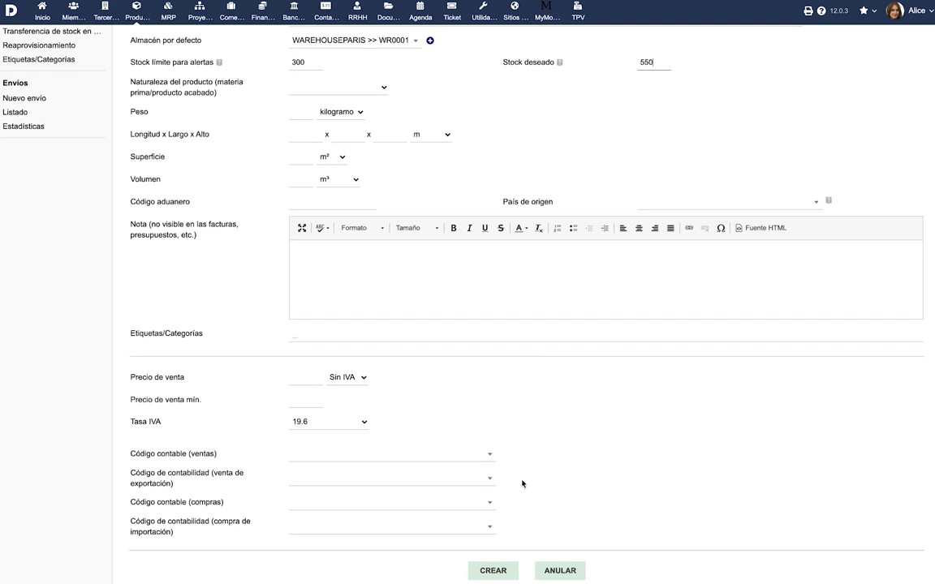
left_click(492, 571)
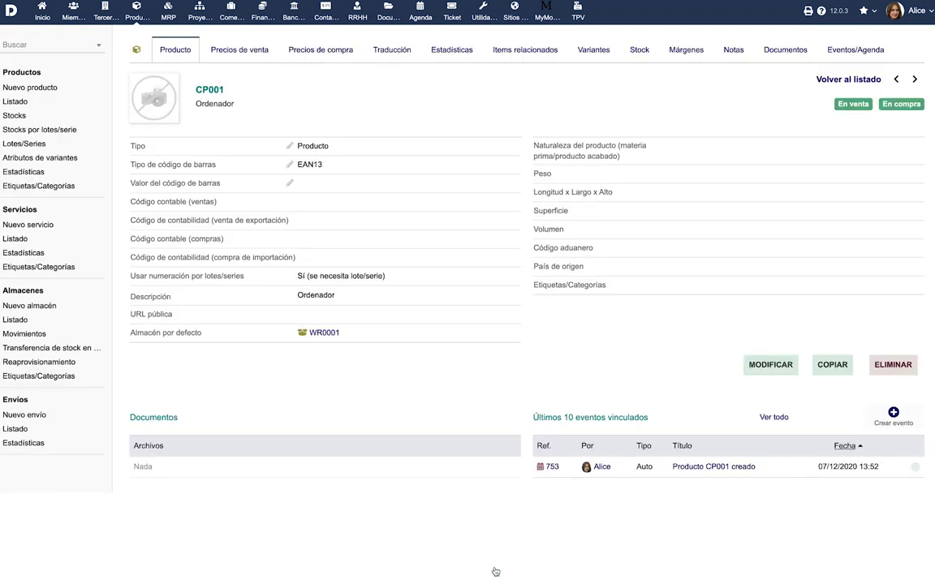
Examine the product stock details, including the explanations of physical and virtual stock for APPLEPIE.
left_click(639, 51)
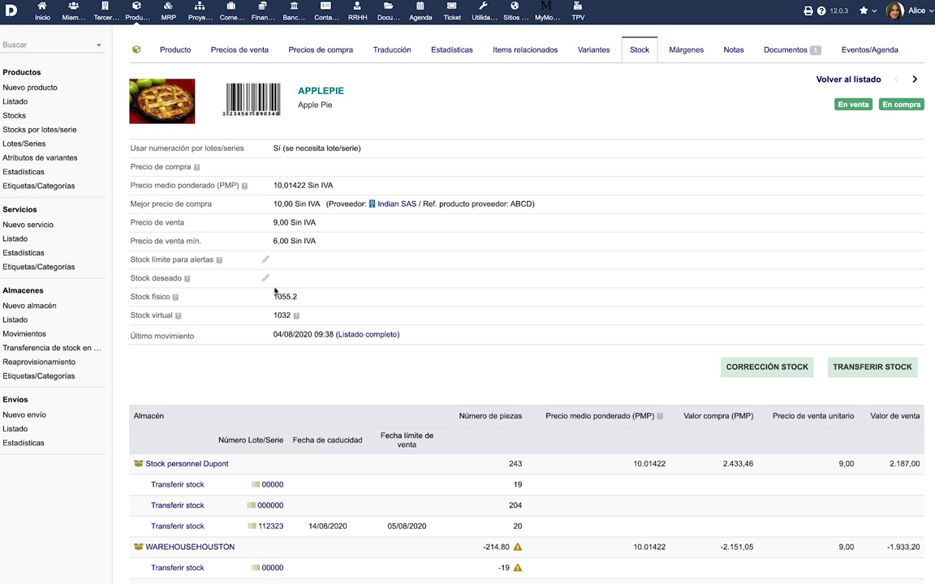
mouse_move(174, 297)
mouse_move(177, 317)
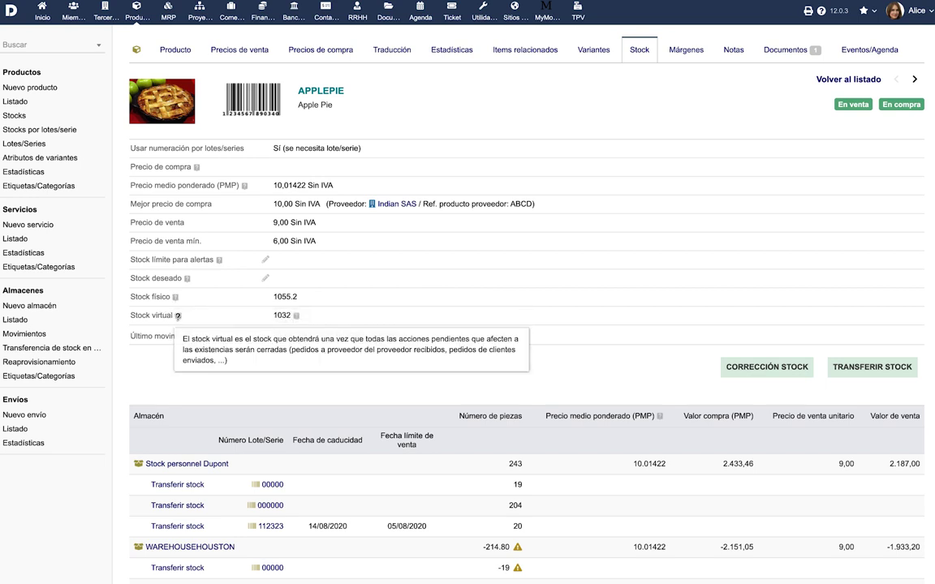
mouse_move(297, 315)
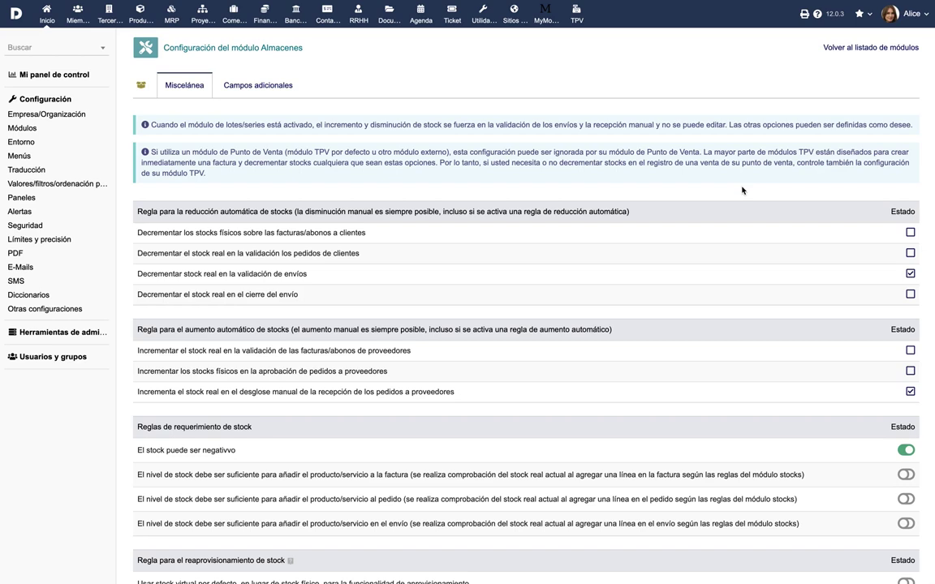
Enable the sufficient-stock requirement for invoices, orders and shipments, and make replenishment use virtual stock by default.
scroll(742, 190, "down", 3)
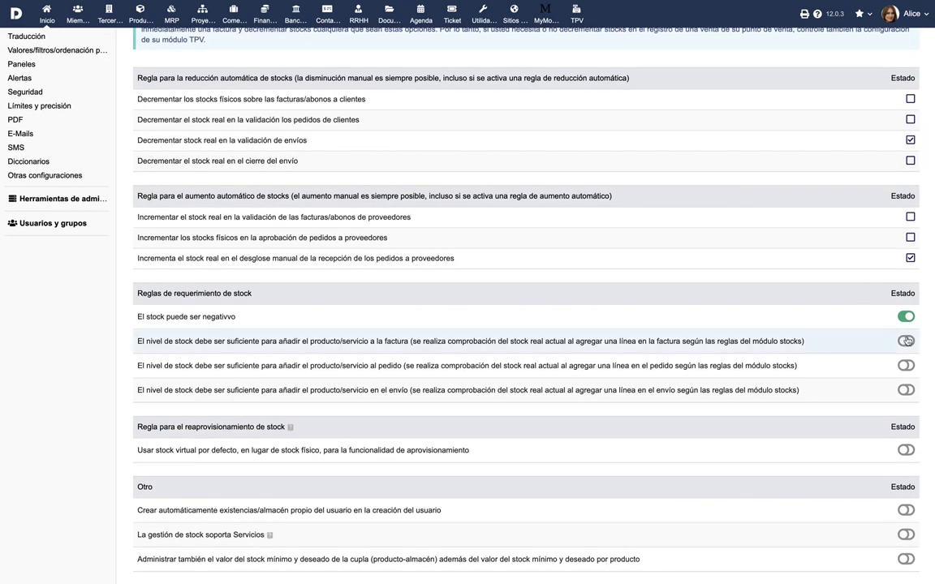
left_click(906, 341)
left_click(905, 366)
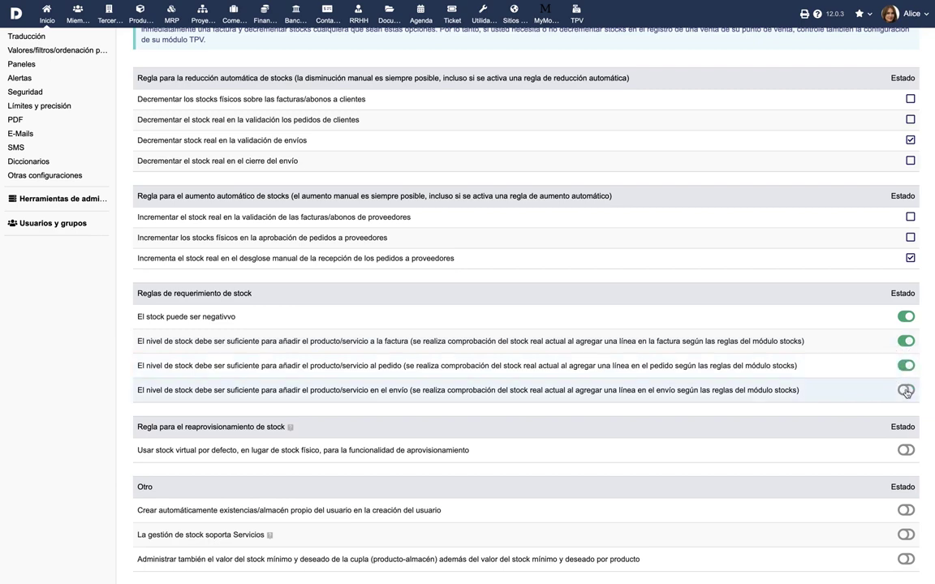
left_click(906, 391)
left_click(906, 451)
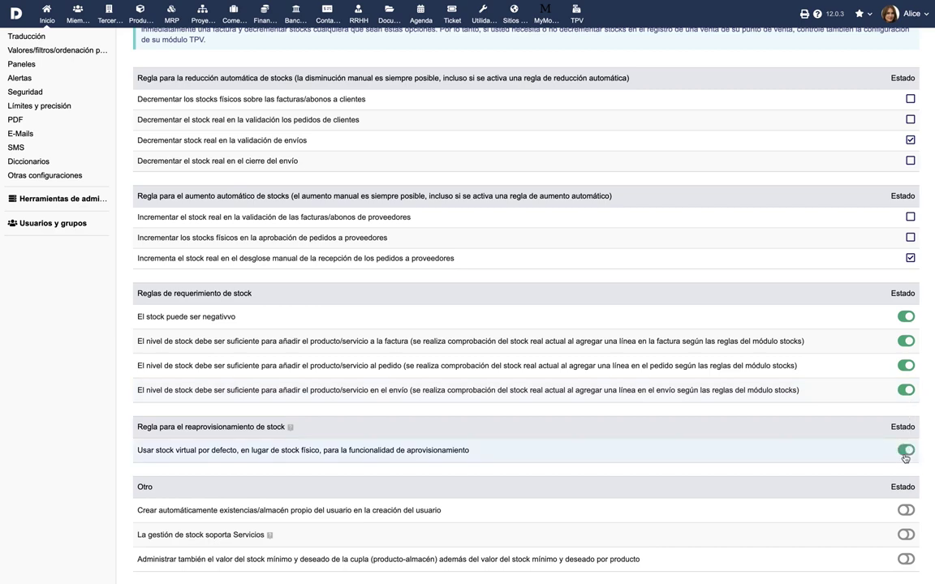
scroll(906, 459, "down", 1)
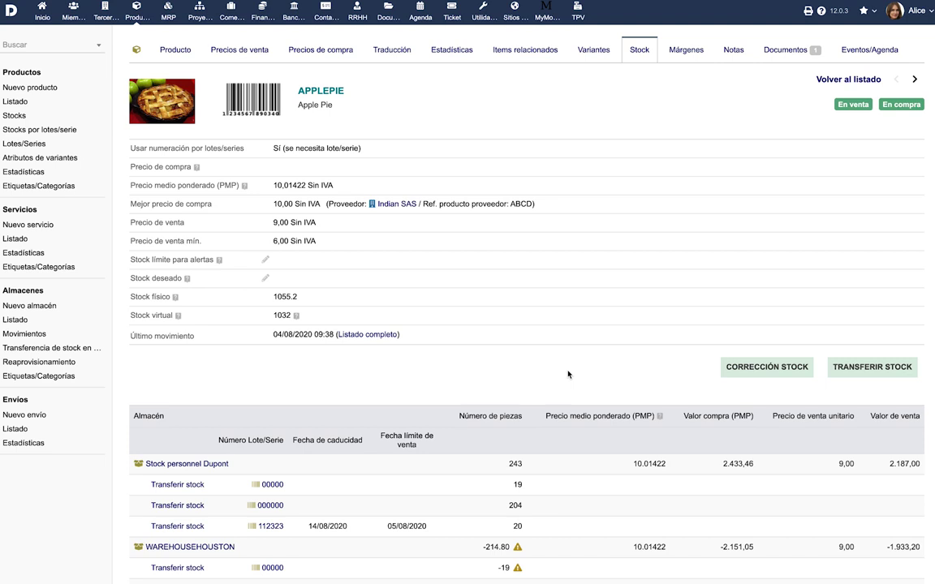
Start a stock correction for APPLEPIE that adds stock (AÑADIR) to warehouse WR004.
left_click(763, 369)
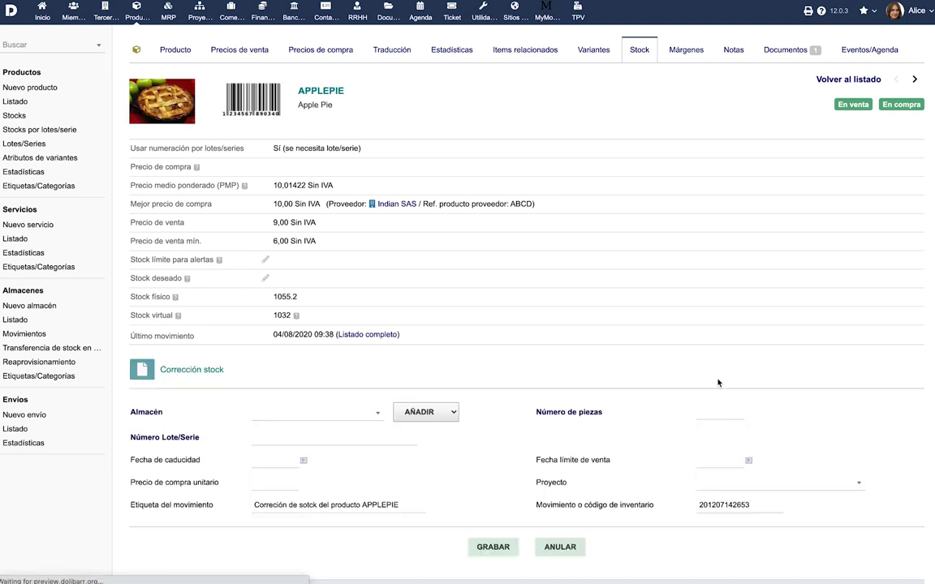
scroll(586, 436, "down", 3)
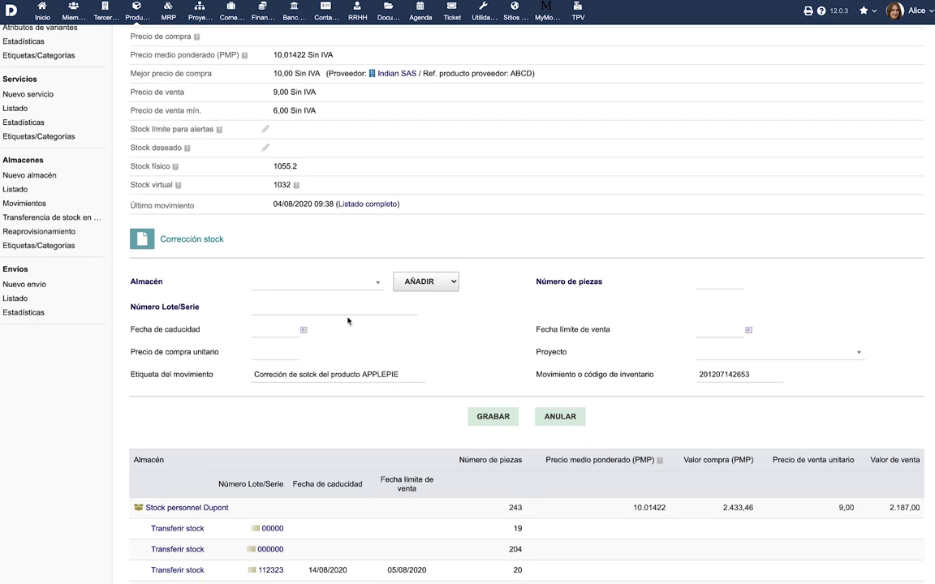
left_click(334, 284)
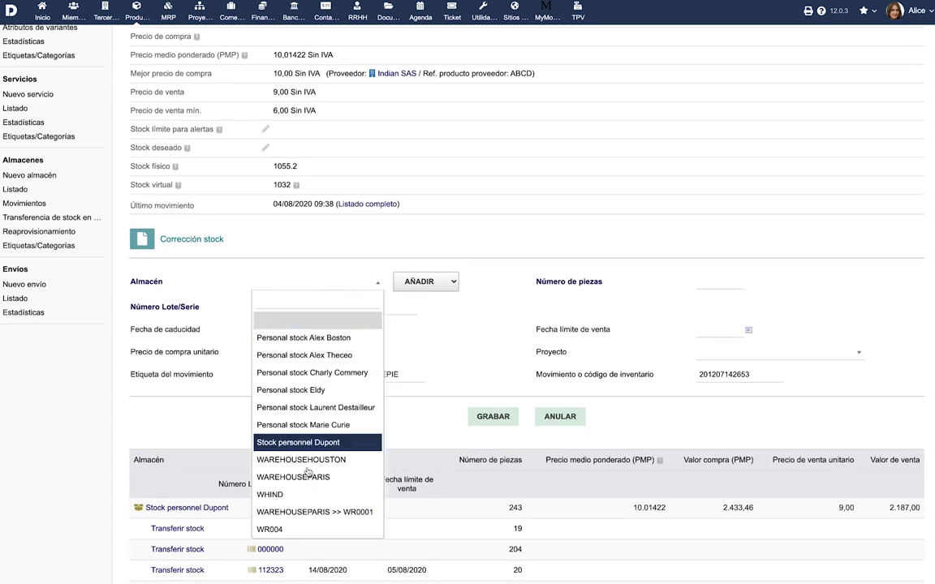
left_click(303, 529)
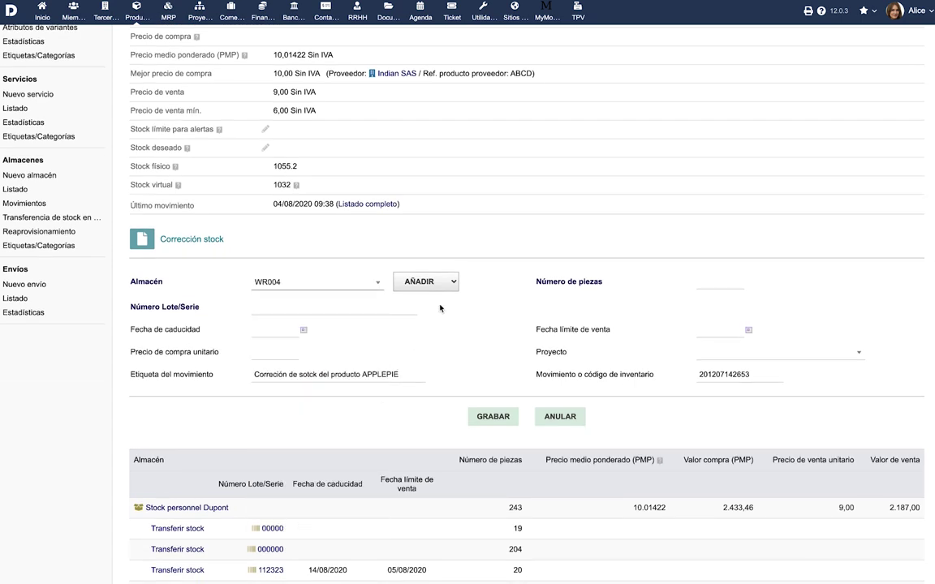
left_click(451, 280)
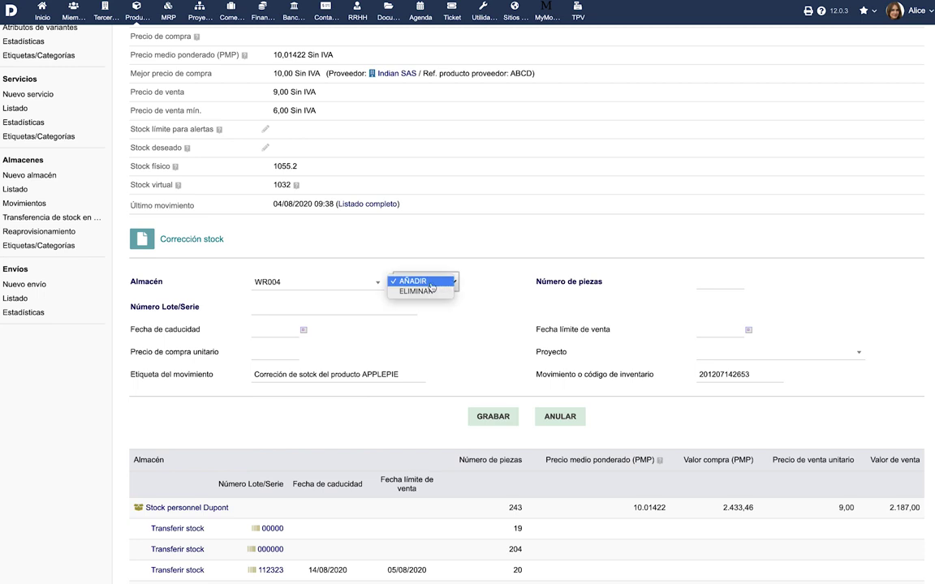
left_click(422, 280)
Set the correction to 15 pieces, lot 12345 and project PJ1607-0004, Project Top X, and save it.
left_click(715, 283)
type("15")
left_click(344, 305)
type("12345")
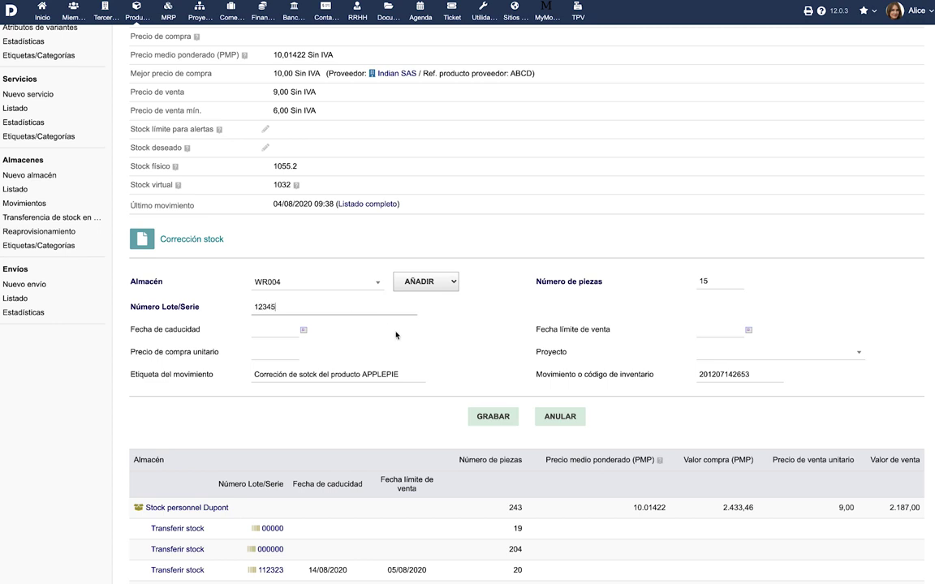
left_click(786, 355)
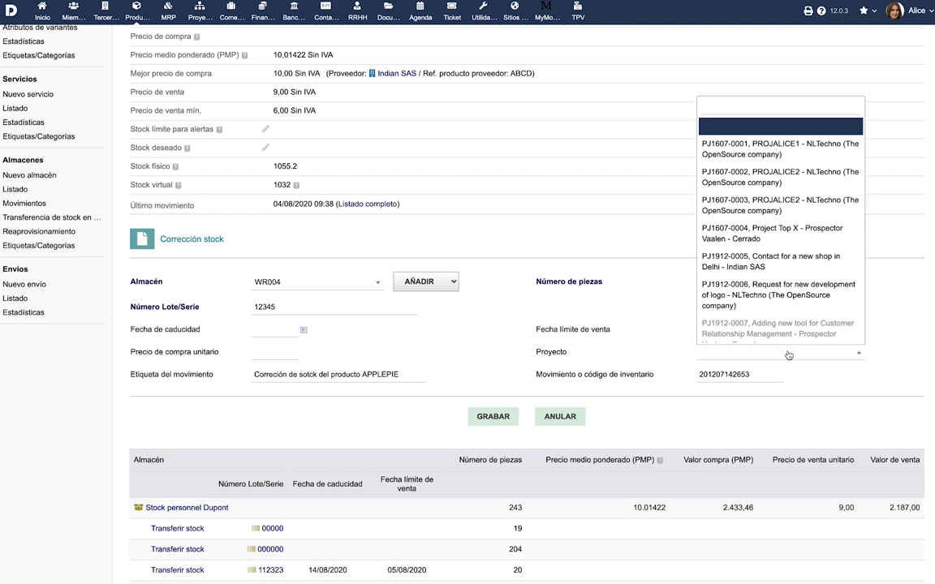
left_click(781, 235)
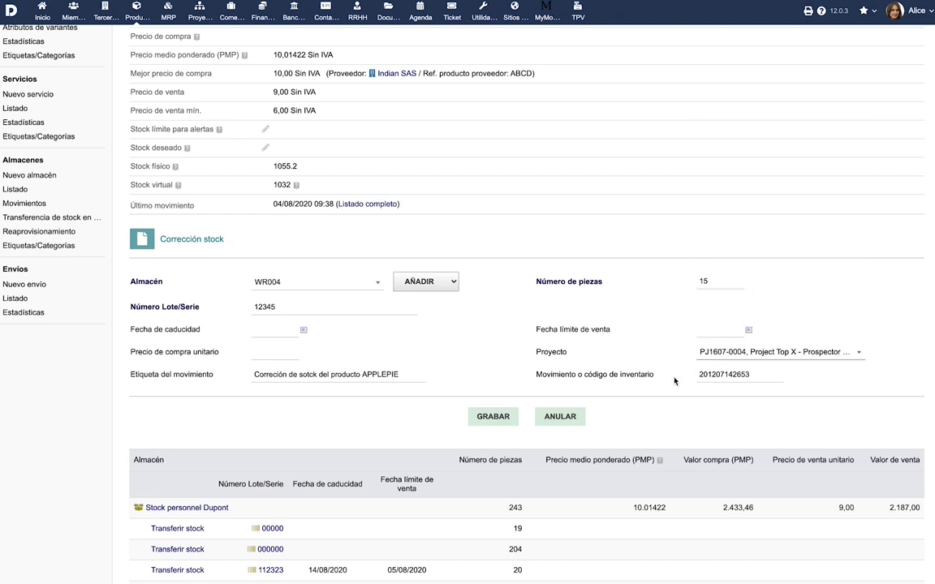
left_click(498, 418)
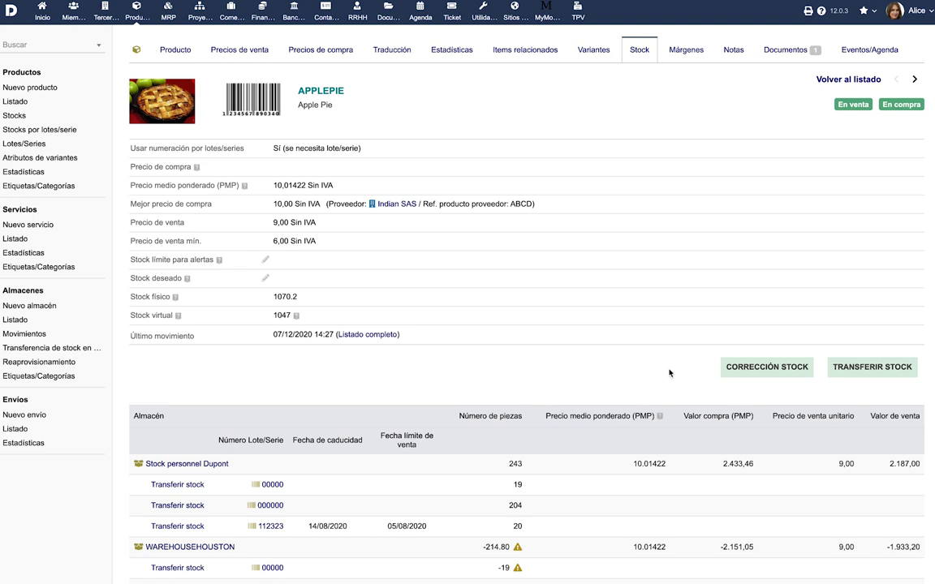
Start a stock transfer for APPLEPIE with WR004 as source warehouse and WAREHOUSEPARIS >> WR0001 as destination.
left_click(875, 370)
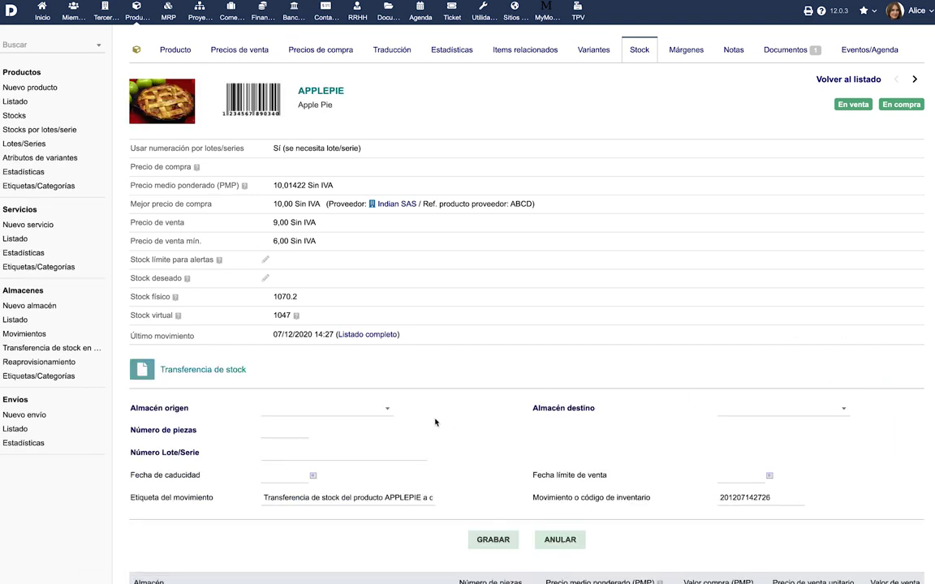
scroll(435, 422, "down", 2)
left_click(365, 225)
left_click(332, 472)
left_click(783, 224)
left_click(771, 453)
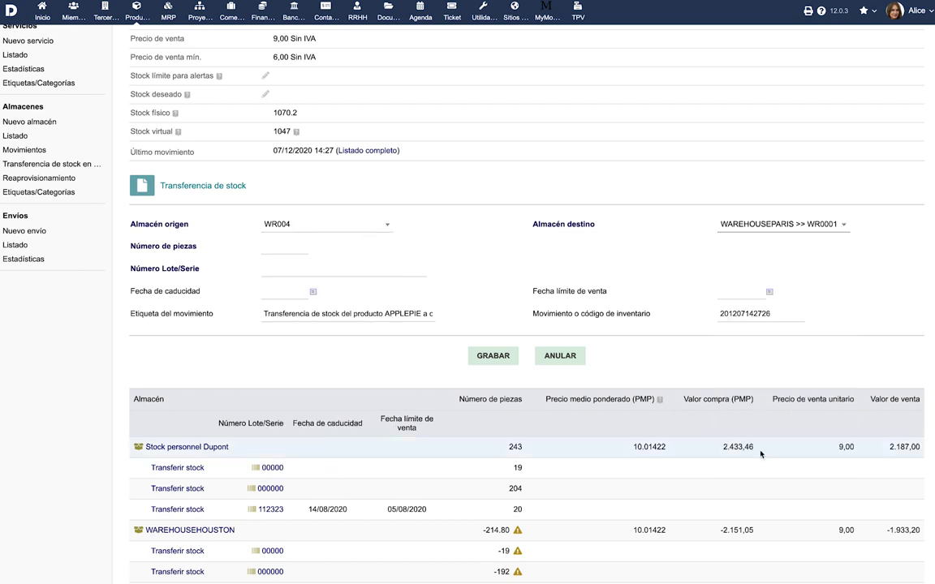
Set the APPLEPIE transfer to 12 pieces with lot 12345 and save it.
left_click(286, 246)
type("12")
left_click(380, 269)
type("12345")
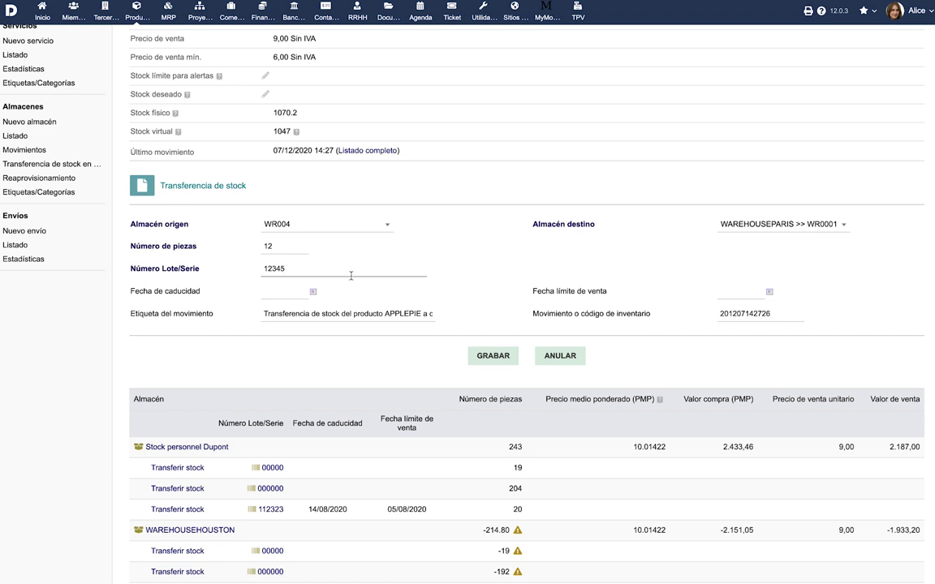
left_click(493, 356)
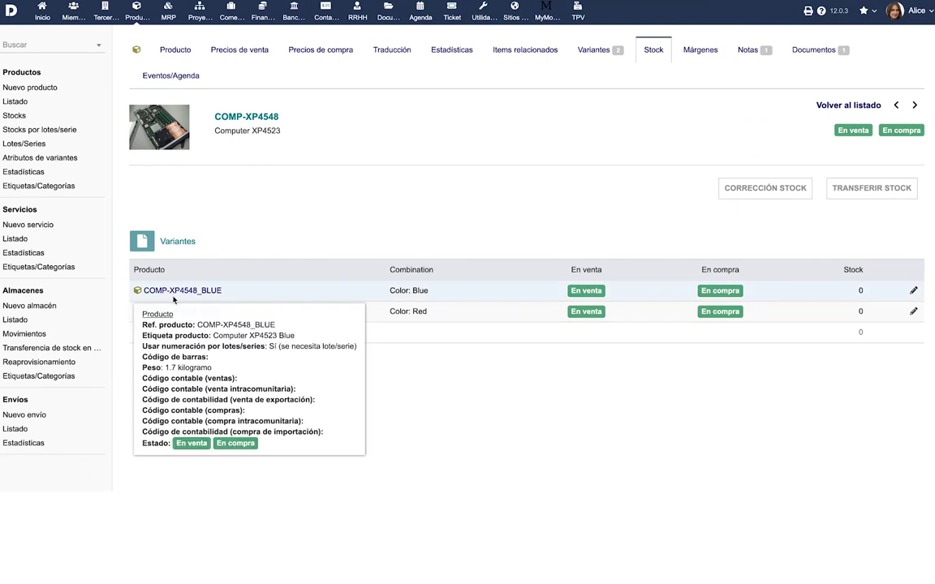
Look over the variants of COMP-XP4548 and open the list of stock movements.
mouse_move(199, 315)
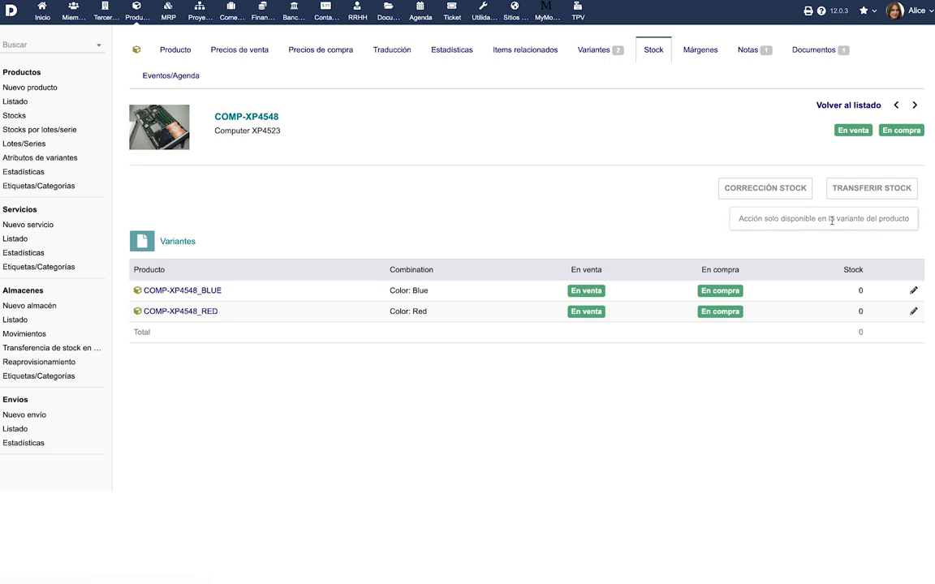
left_click(25, 334)
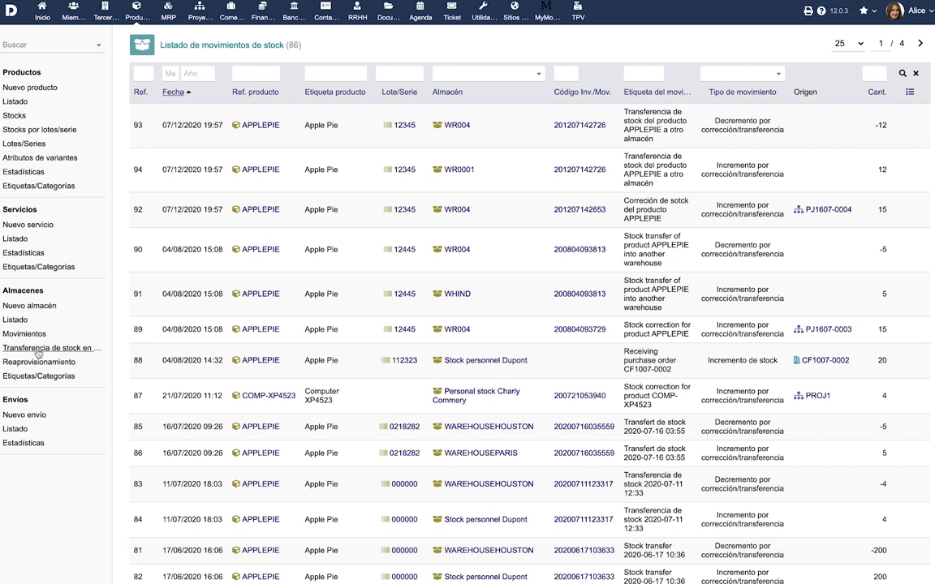
Start a mass stock transfer with lot 12345 and WR004 as the source warehouse.
left_click(37, 350)
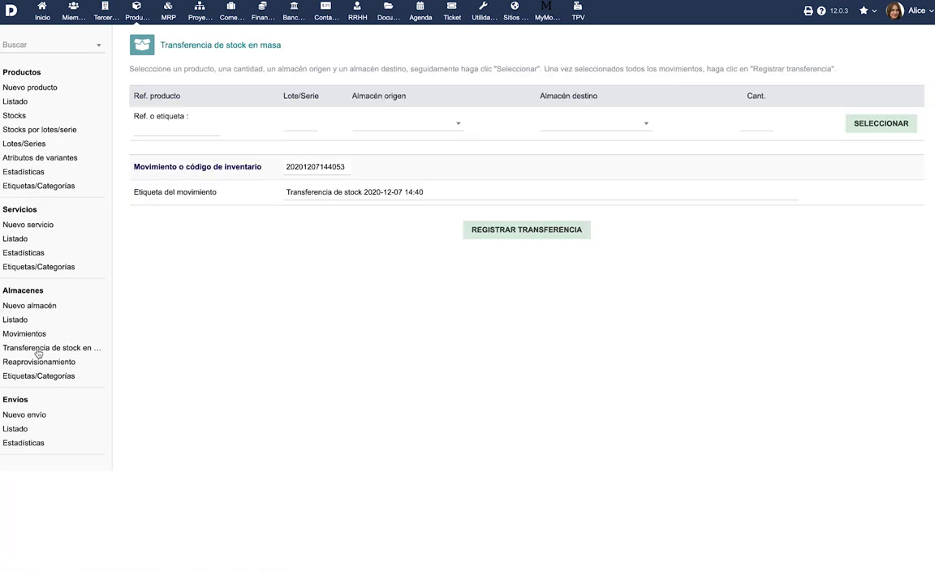
left_click(299, 122)
type("12345")
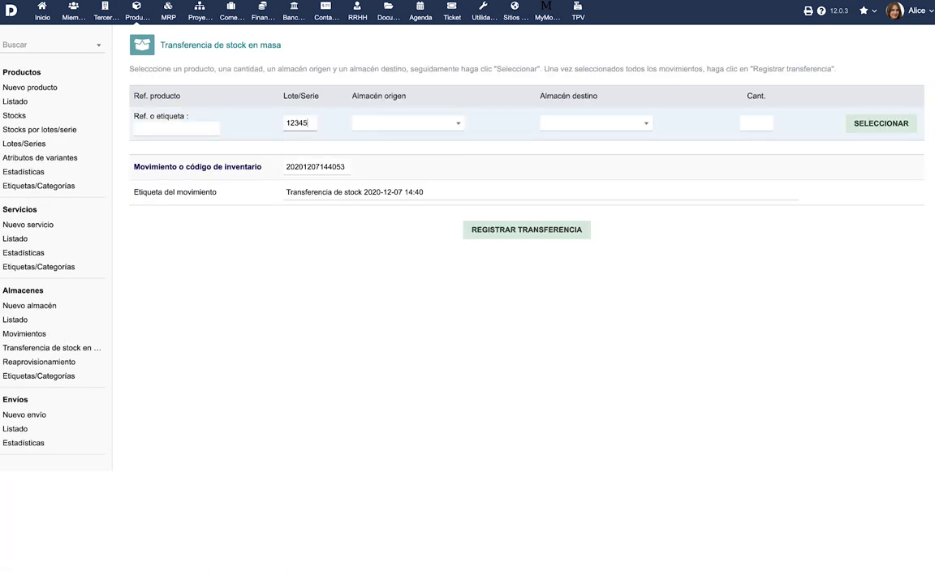
left_click(406, 123)
scroll(389, 370, "down", 1)
left_click(390, 369)
Choose the warehouse under WAREHOUSEPARIS as destination with quantity 5, and register the mass transfer.
left_click(595, 123)
scroll(552, 309, "down", 1)
left_click(568, 345)
left_click(758, 120)
type("5")
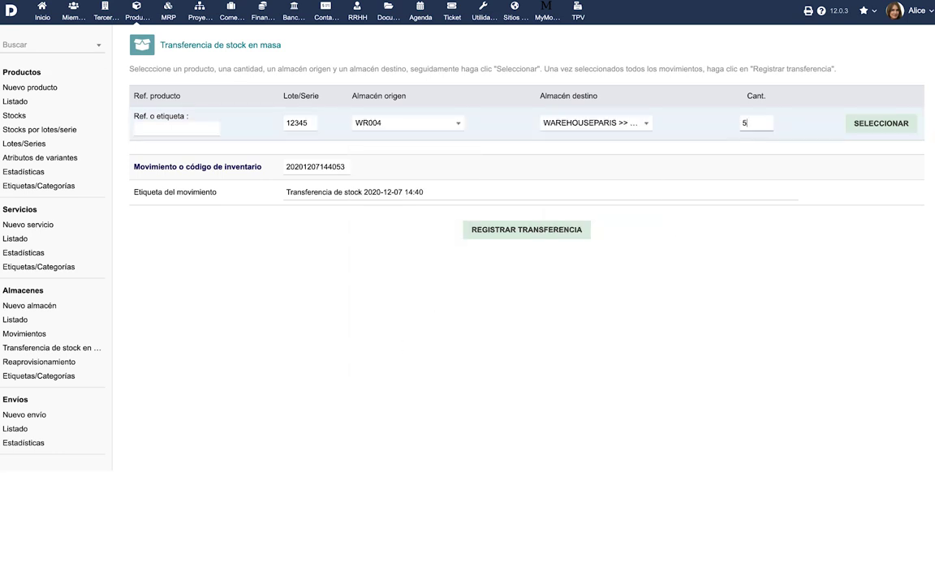
left_click(541, 232)
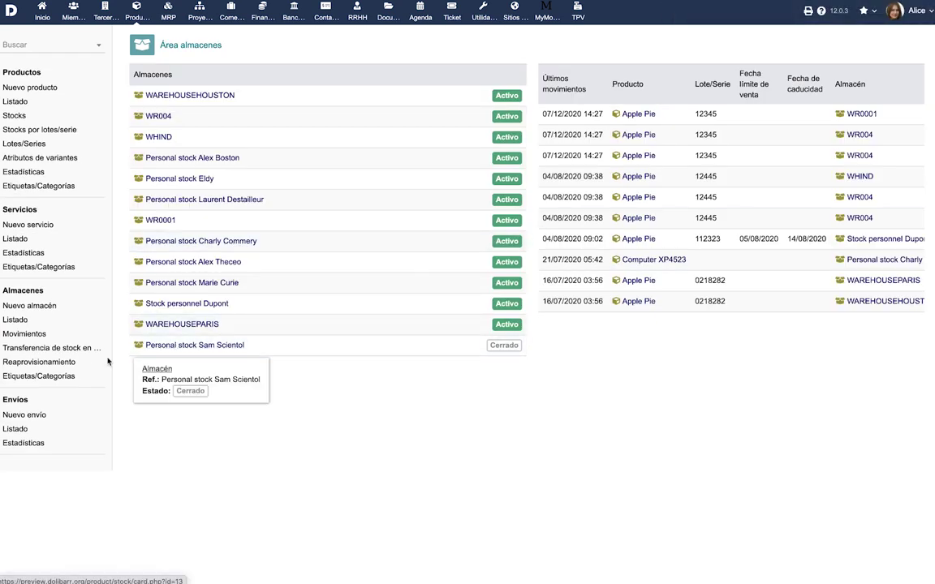
Create a replenishment order for COMP-XP4523 using the Swiss Touch supplier price of 90 €/1 Unidad.
left_click(48, 364)
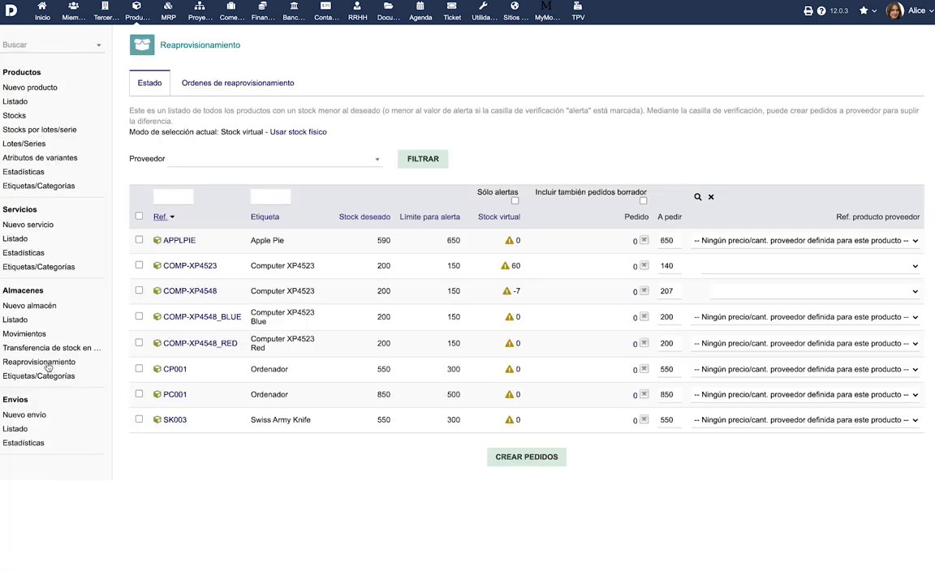
left_click(139, 265)
left_click(723, 267)
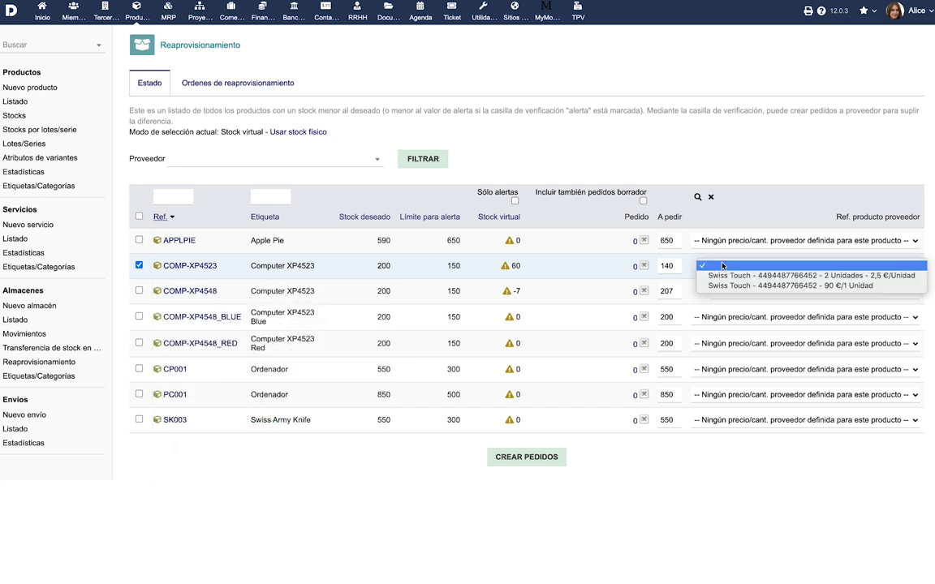
left_click(729, 285)
left_click(529, 457)
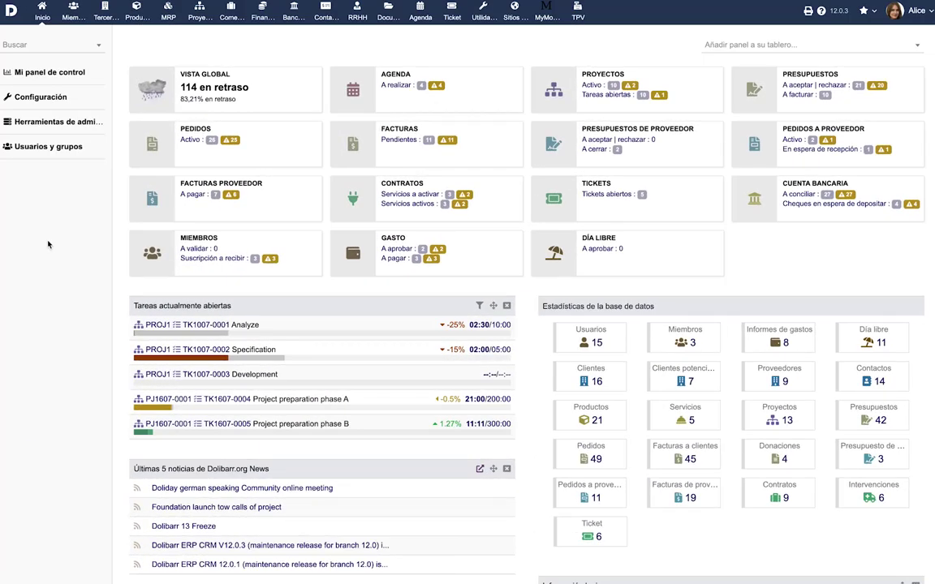
Open the settings of the Stocks de productos module.
left_click(46, 99)
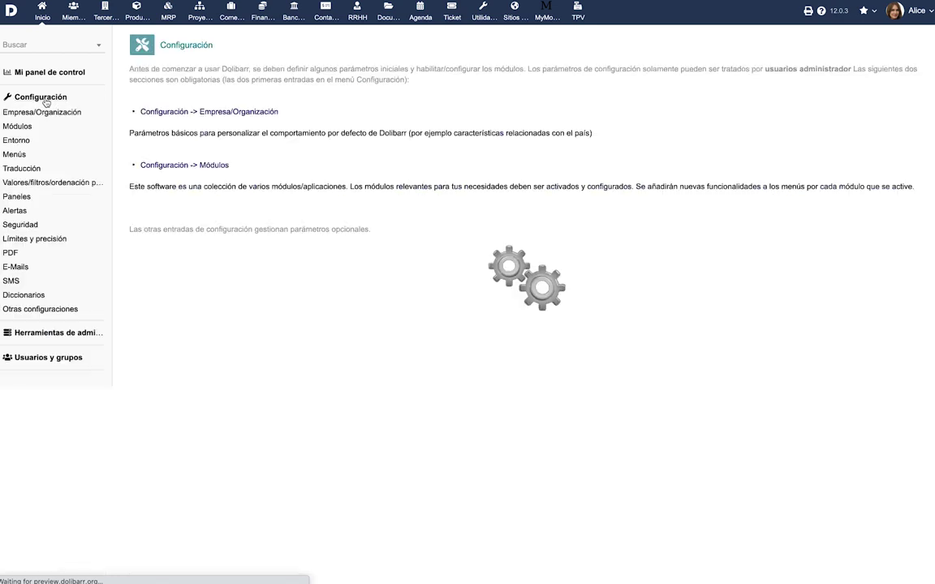
left_click(168, 165)
scroll(520, 318, "down", 3)
scroll(519, 318, "down", 8)
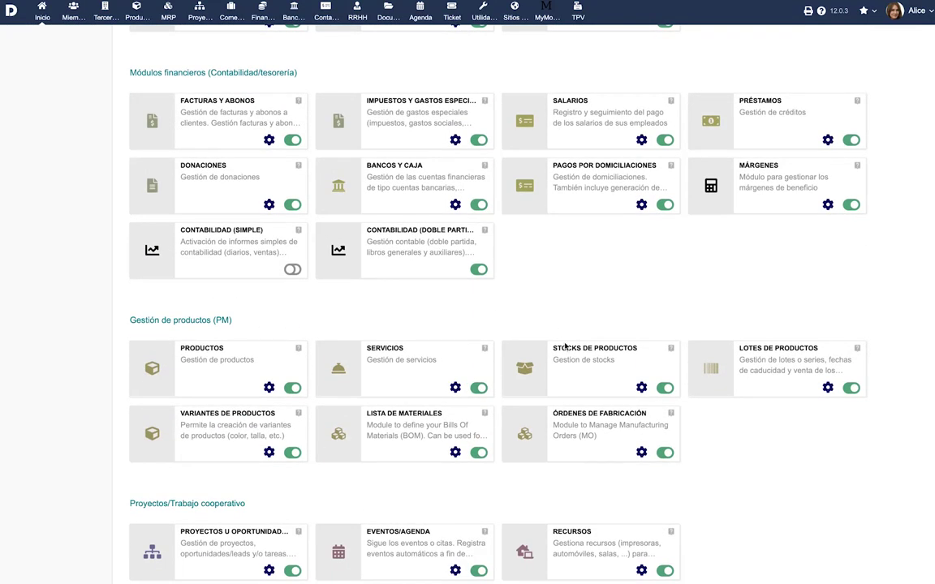
left_click(641, 388)
Add an additional warehouse field labelled Exportar with code exportar and type Boolean (un checkbox), and save it.
type("Exportar")
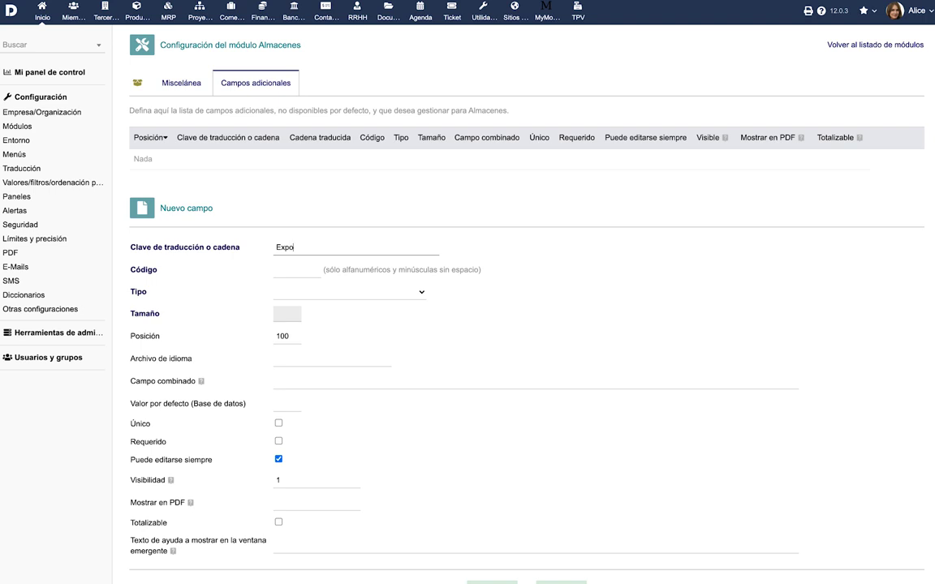
left_click(280, 270)
type("exportar")
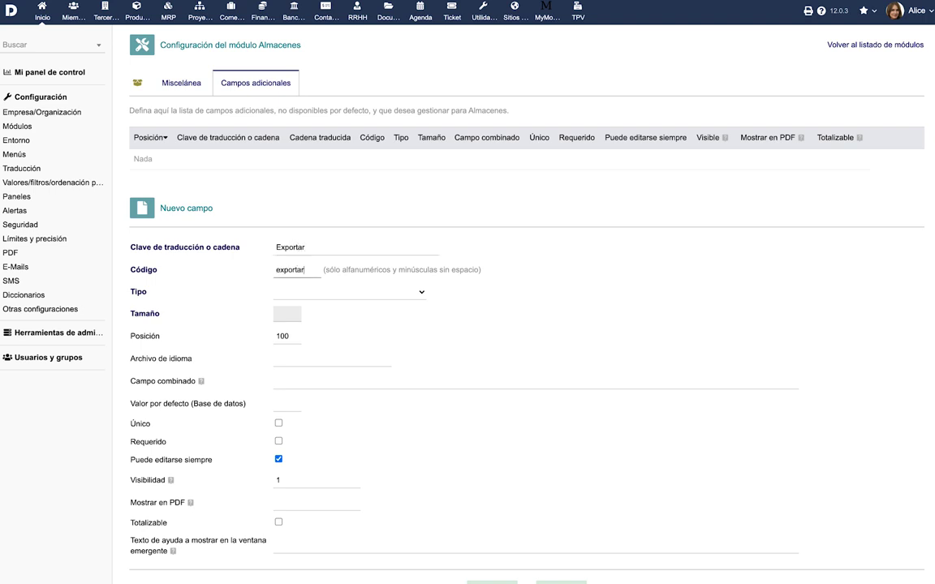
left_click(325, 293)
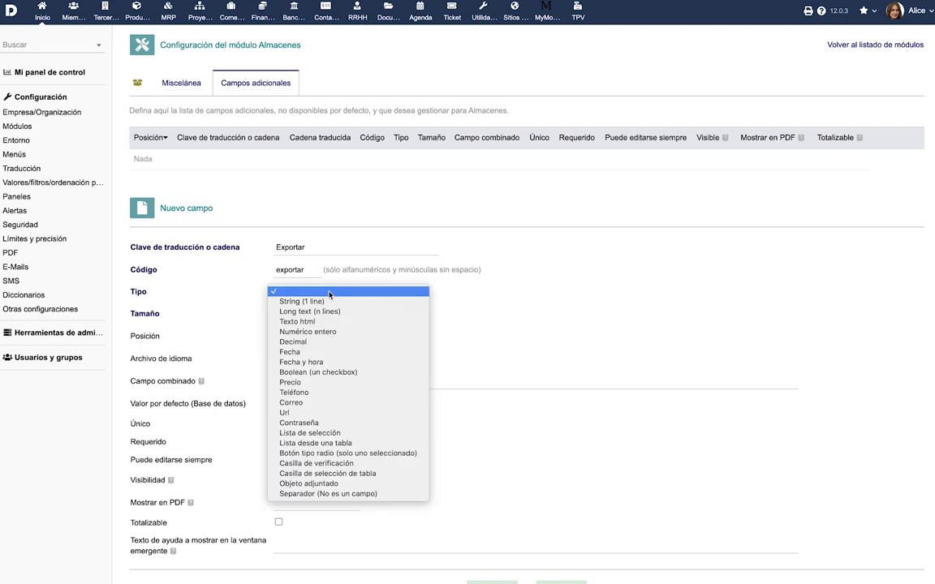
left_click(341, 371)
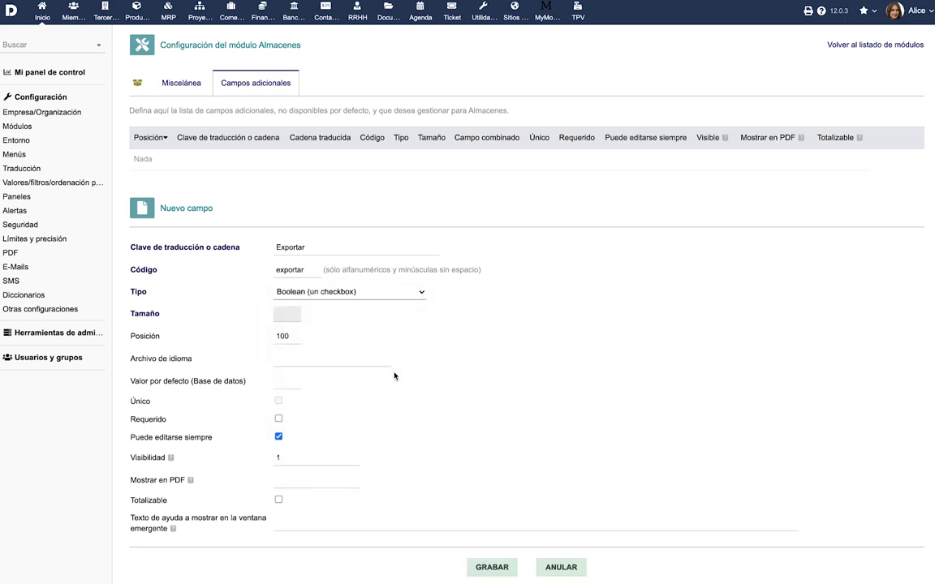
left_click(492, 566)
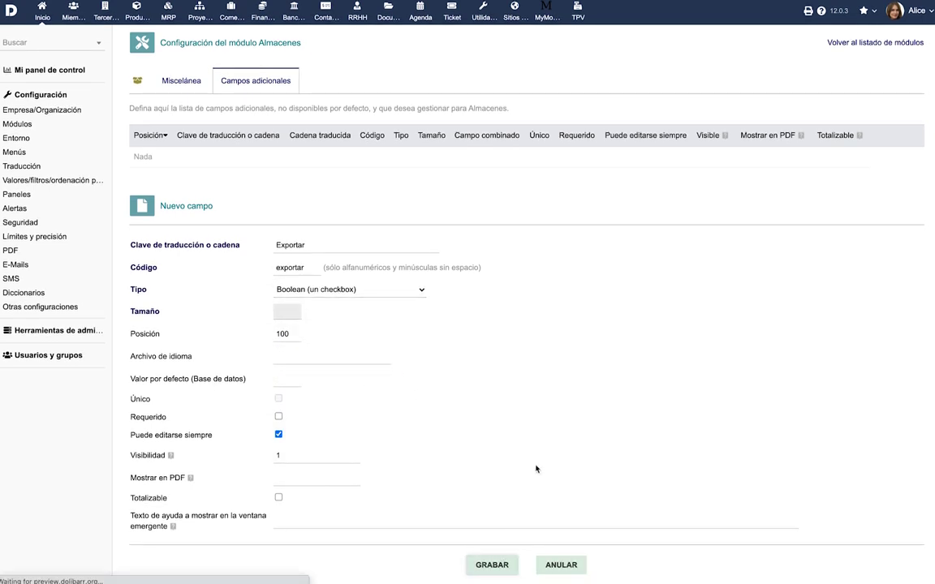